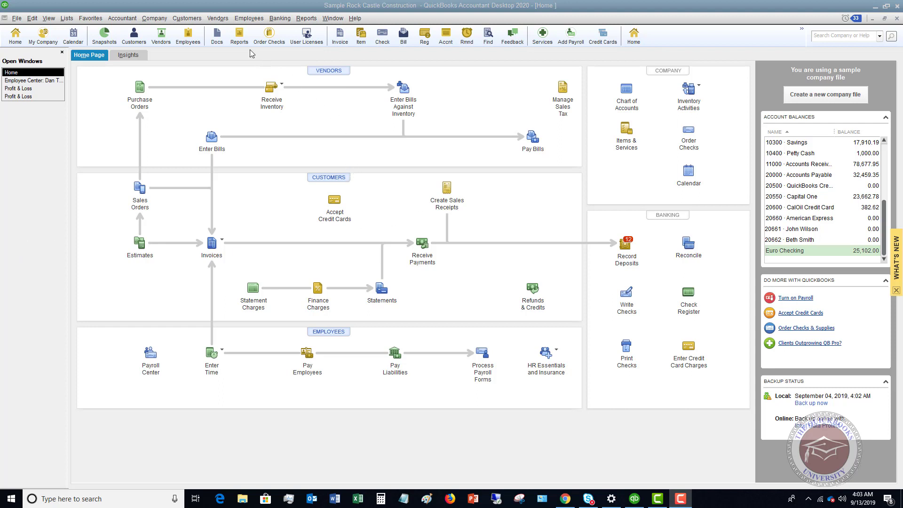
Open the Payment Reminders mailing list manager from the Customers menu and begin a new list.
click(186, 19)
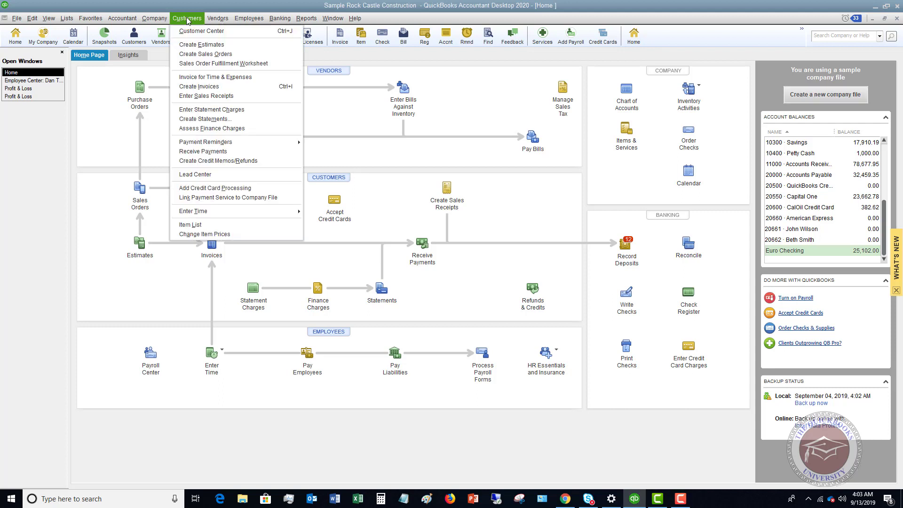
mouse_move(225, 143)
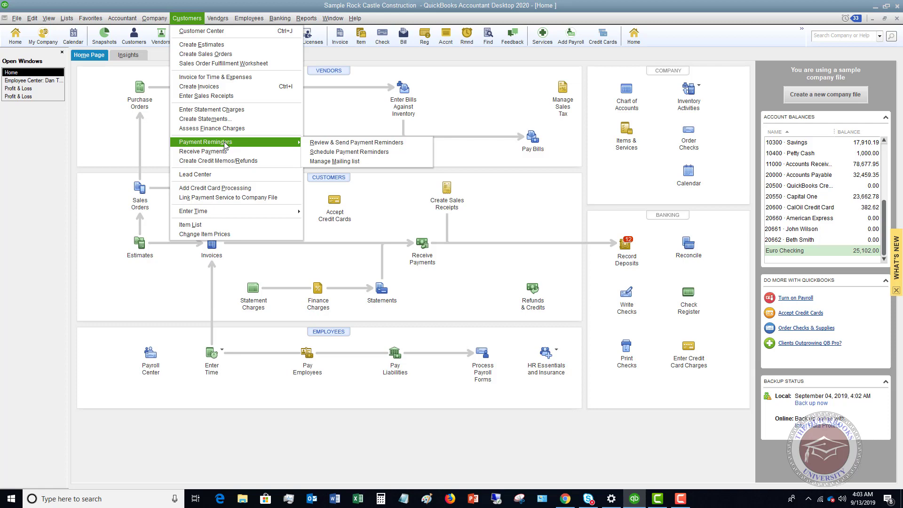
click(347, 163)
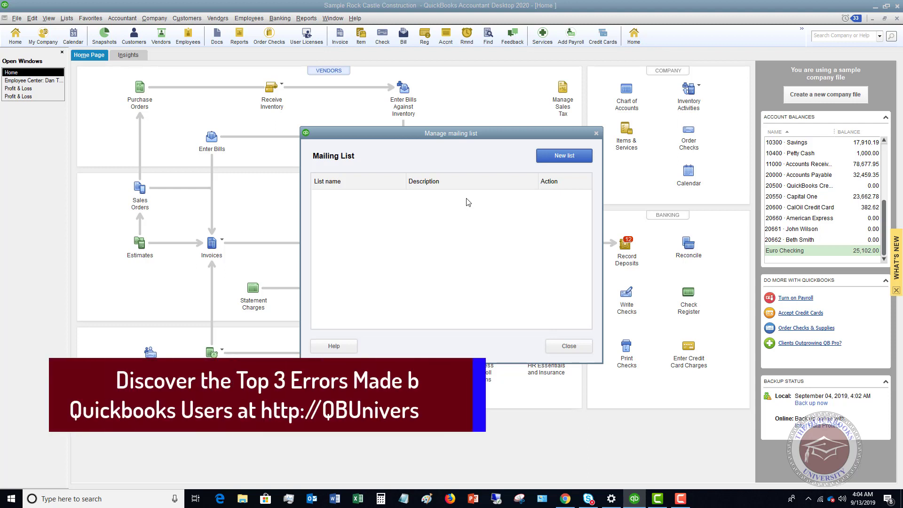
click(563, 158)
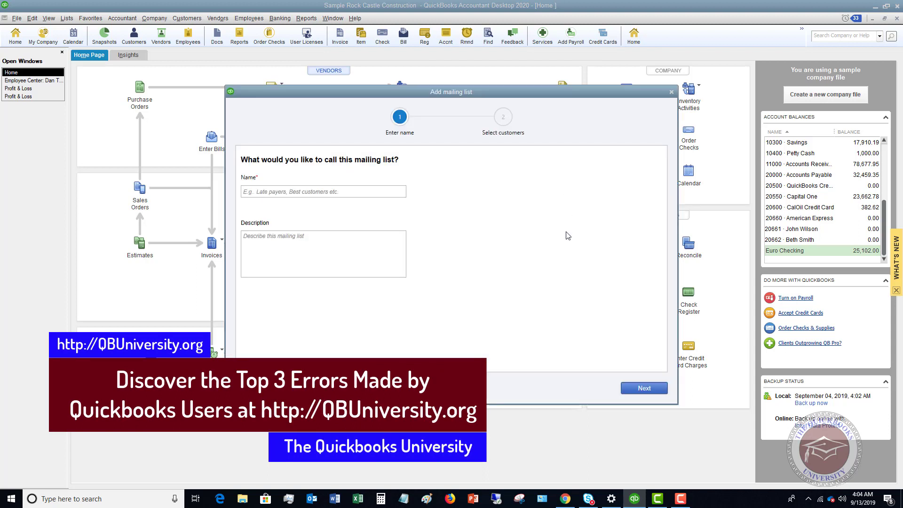
Name the mailing list 'Payment Reminders List' and continue to customer selection.
click(322, 191)
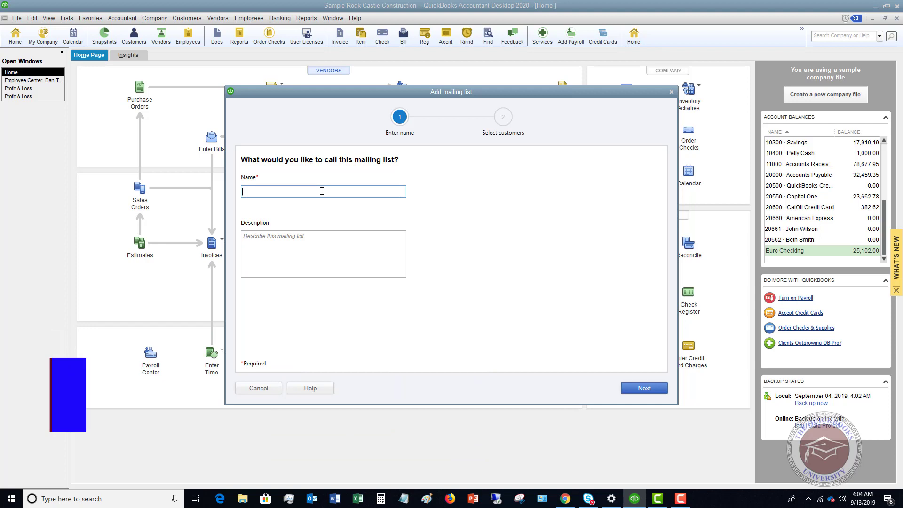
text(Reminde)
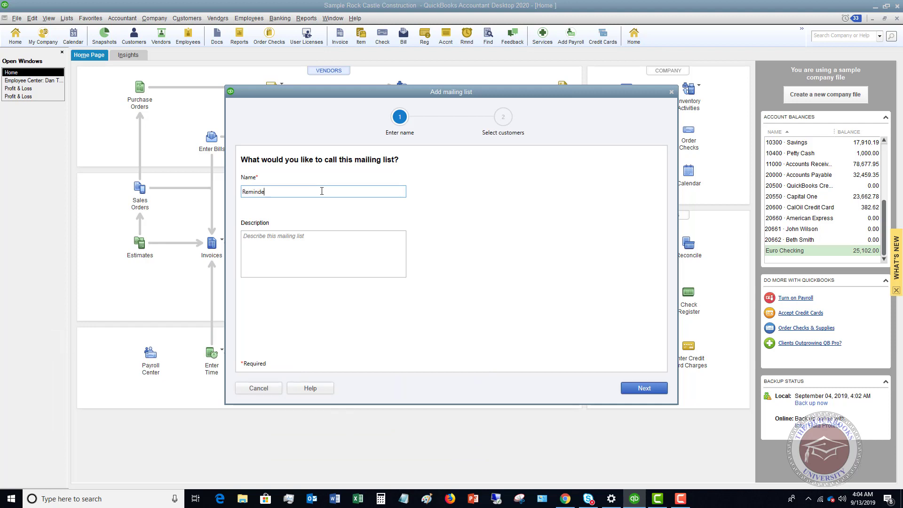
text(rs List)
text(Payment)
click(317, 238)
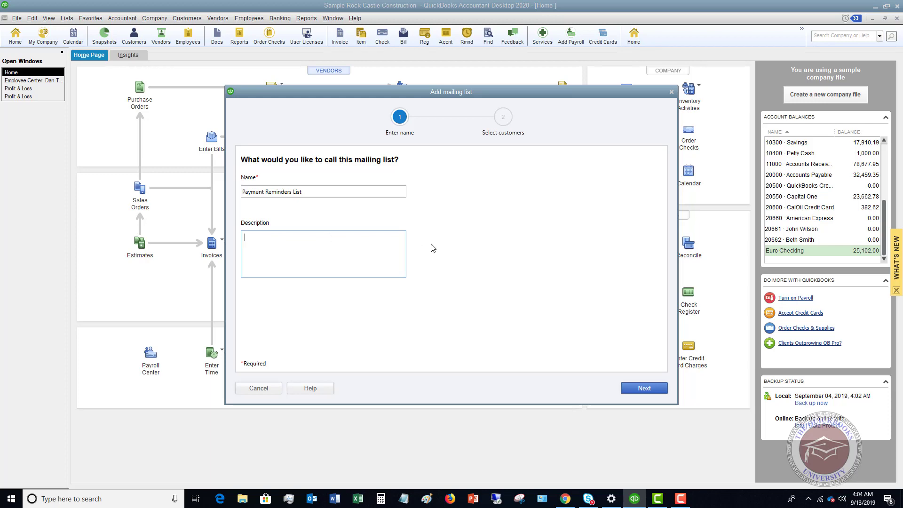
click(640, 388)
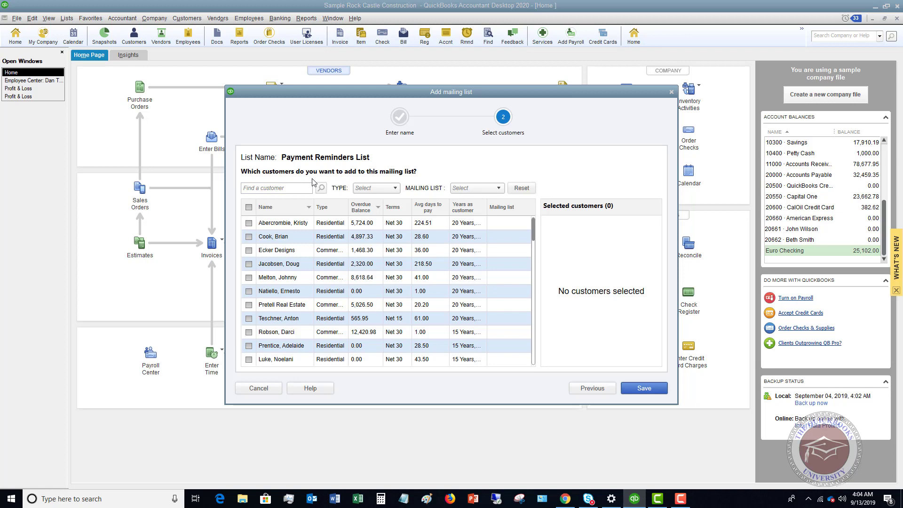
Select all 64 customers for Payment Reminders List and save it.
click(249, 208)
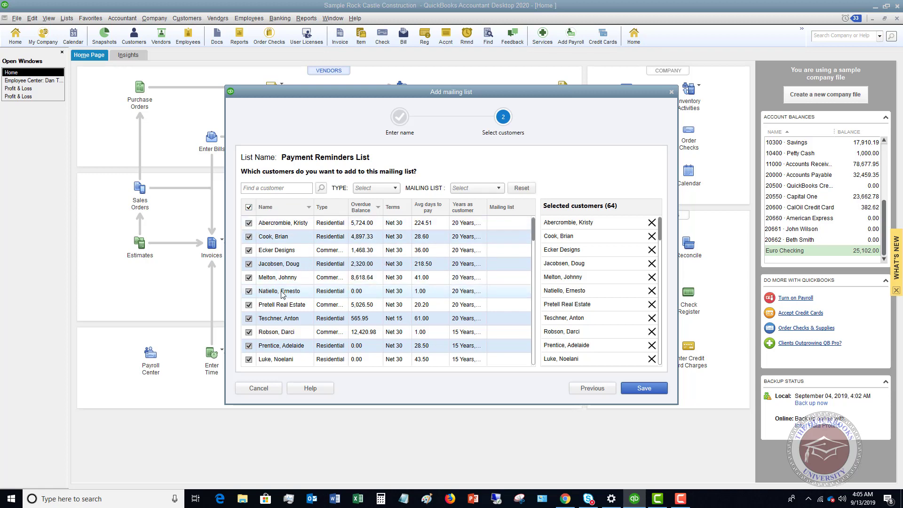
click(645, 388)
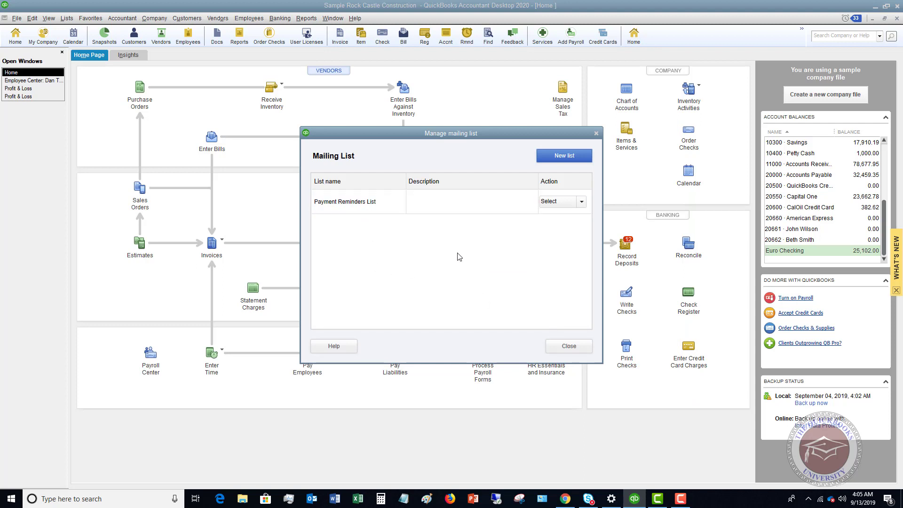
Close the list manager and start a new payment reminder schedule, ready to rename.
click(571, 348)
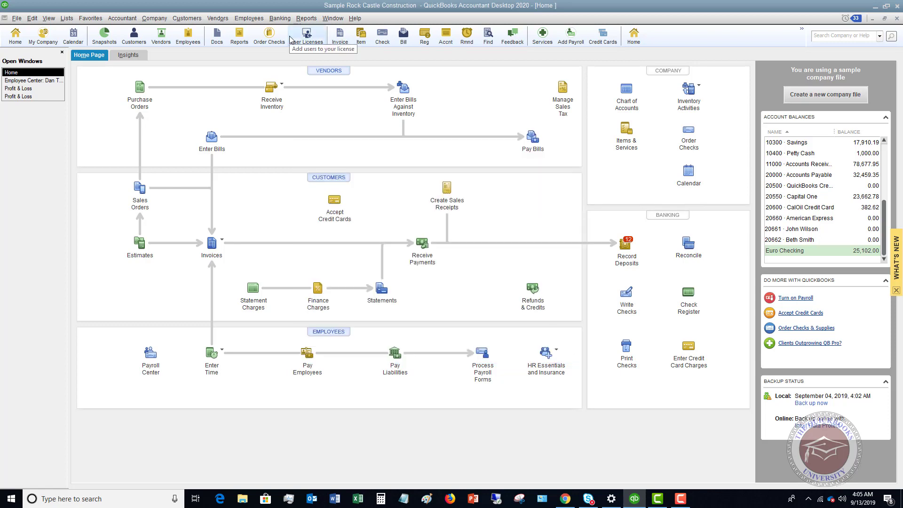
click(186, 18)
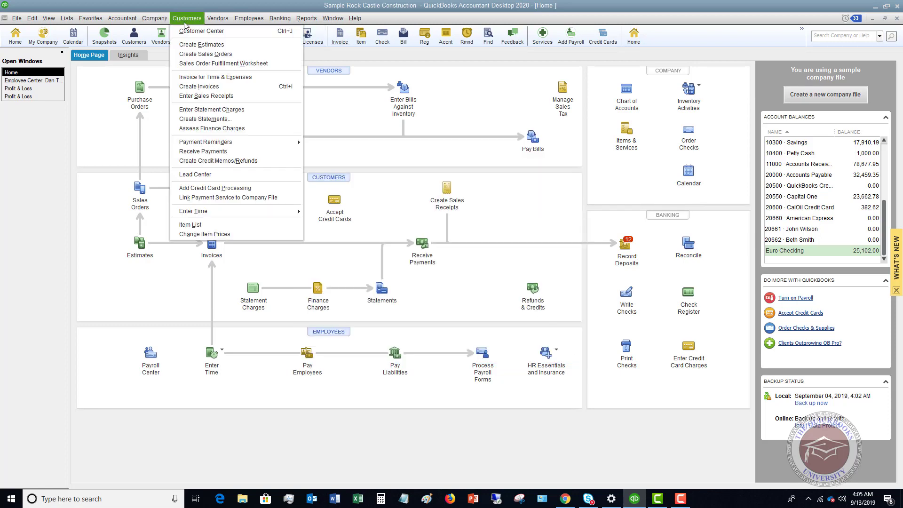
mouse_move(223, 143)
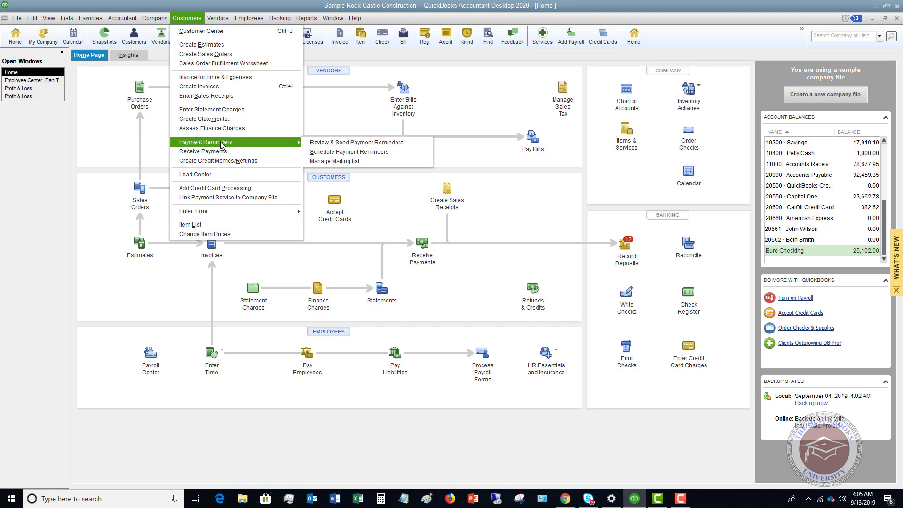
click(335, 152)
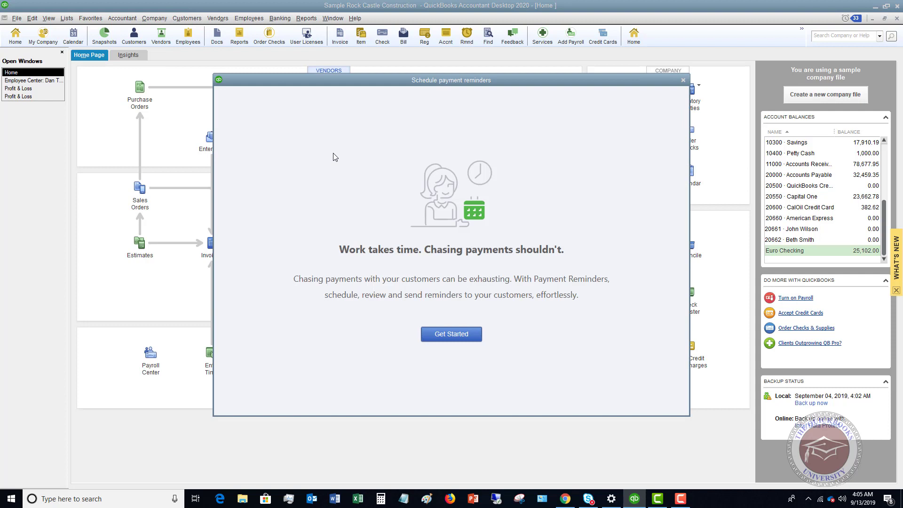
click(452, 334)
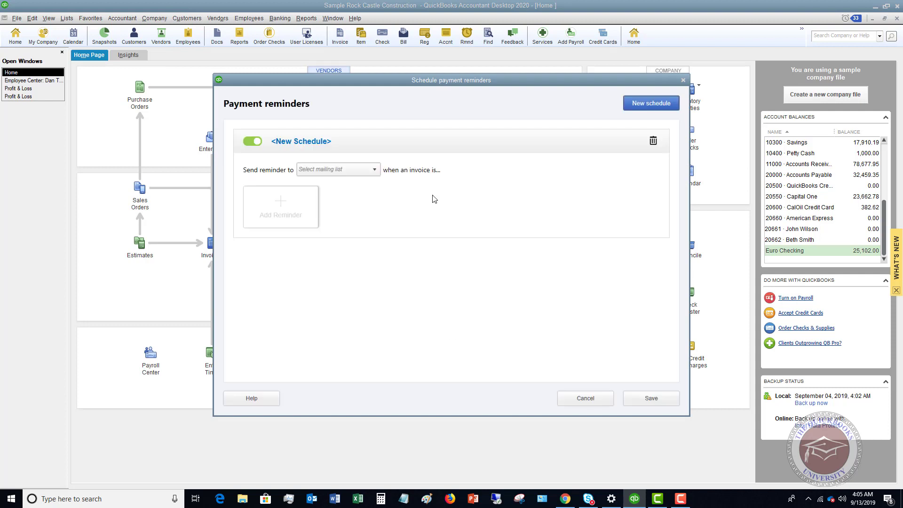
click(300, 142)
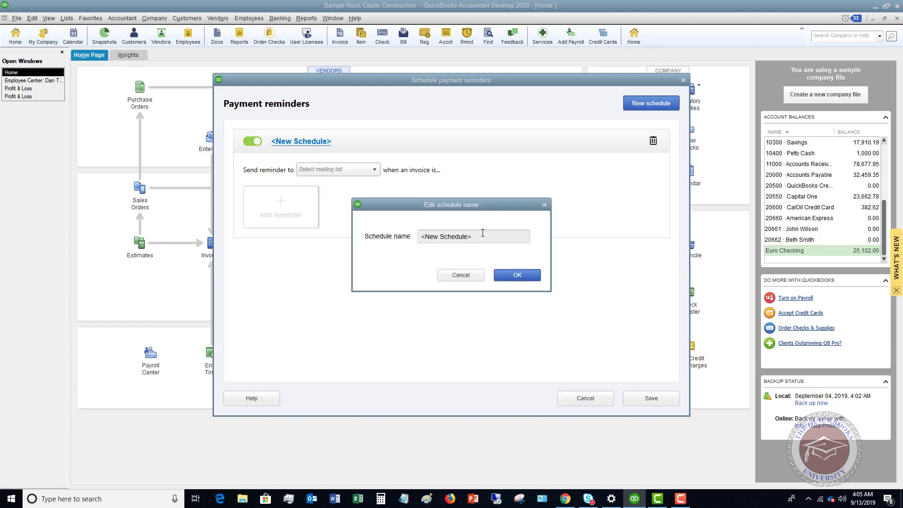
Rename the new schedule to 'Late Payment'.
drag(482, 233, 371, 240)
text(Late Payment)
click(516, 278)
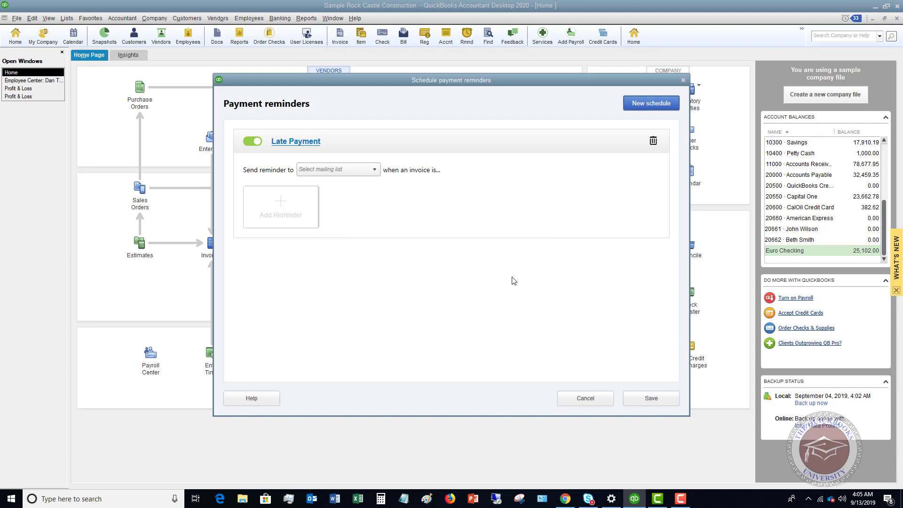
Send the Late Payment schedule to Payment Reminders List.
click(376, 172)
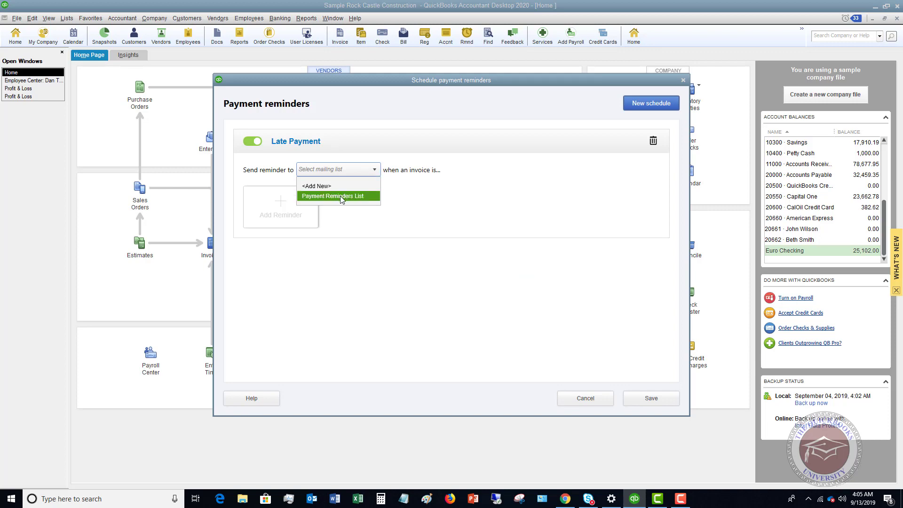
click(340, 196)
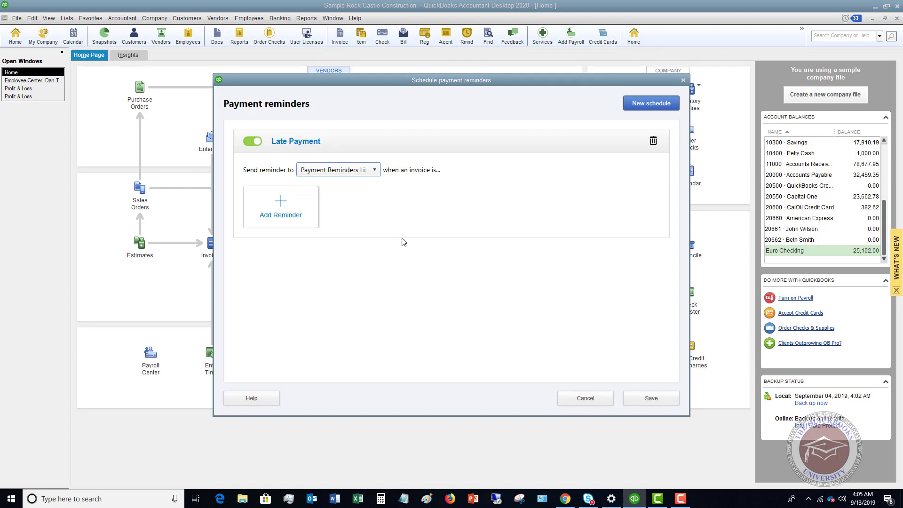
click(280, 205)
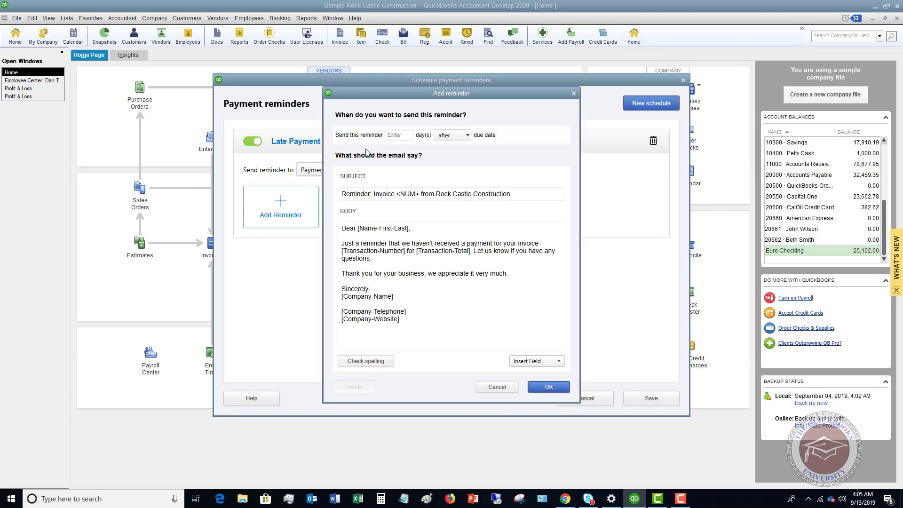
Add a reminder sent 1 day after the due date to Late Payment.
click(399, 135)
text(1)
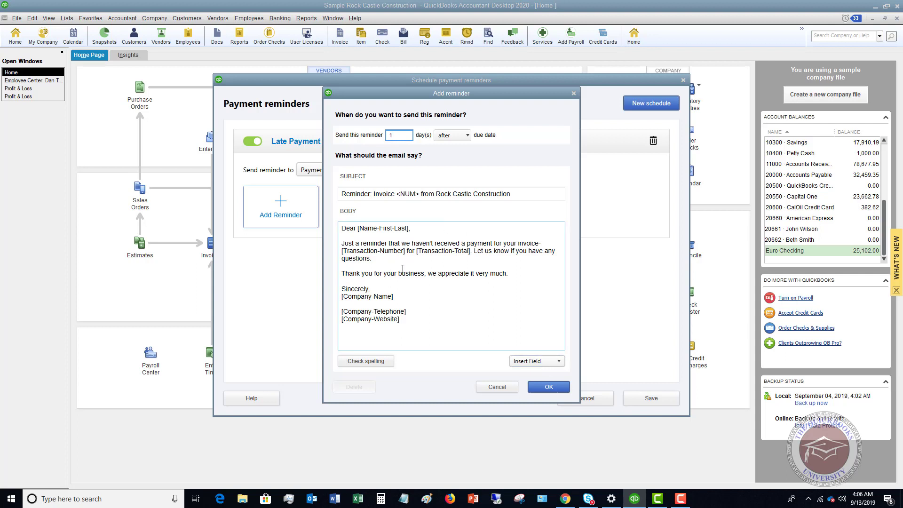
click(550, 389)
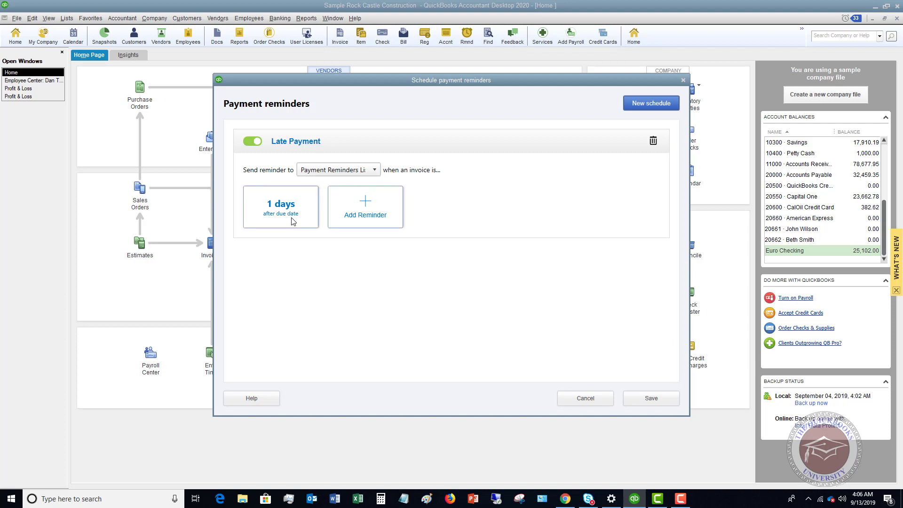
Create a second reminder schedule and rename it '5 Days Before'.
click(651, 106)
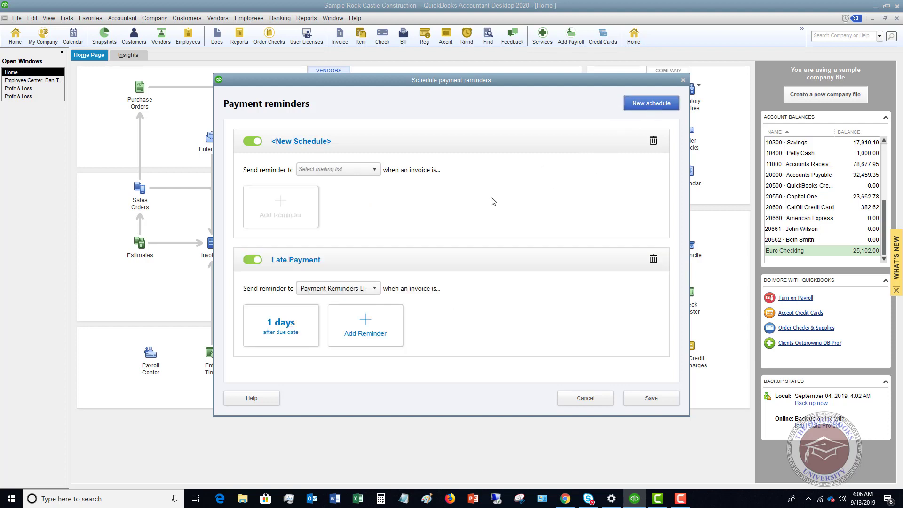
click(304, 142)
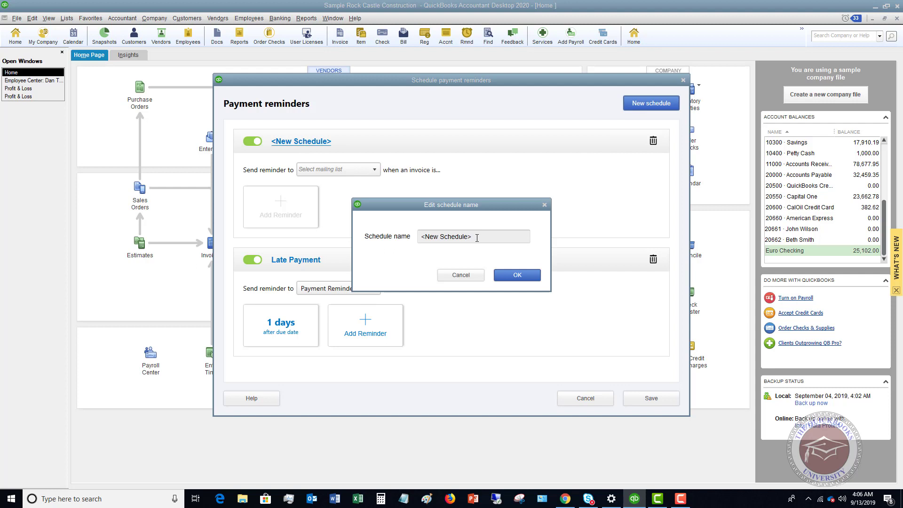
drag(472, 236, 416, 242)
text(5 Days Before)
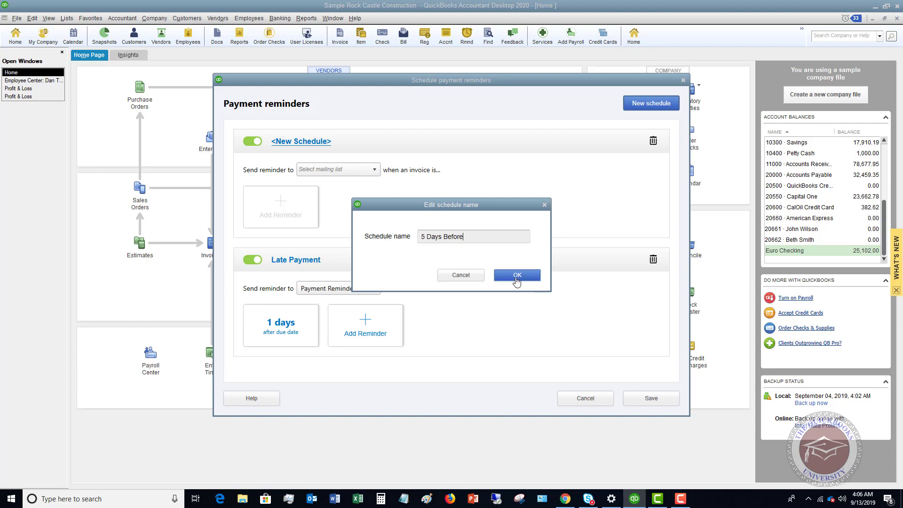
click(517, 276)
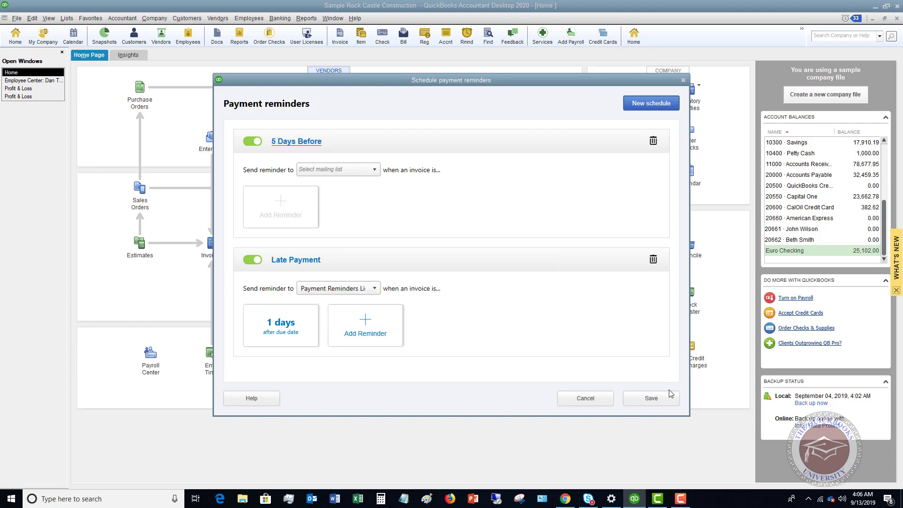
click(375, 171)
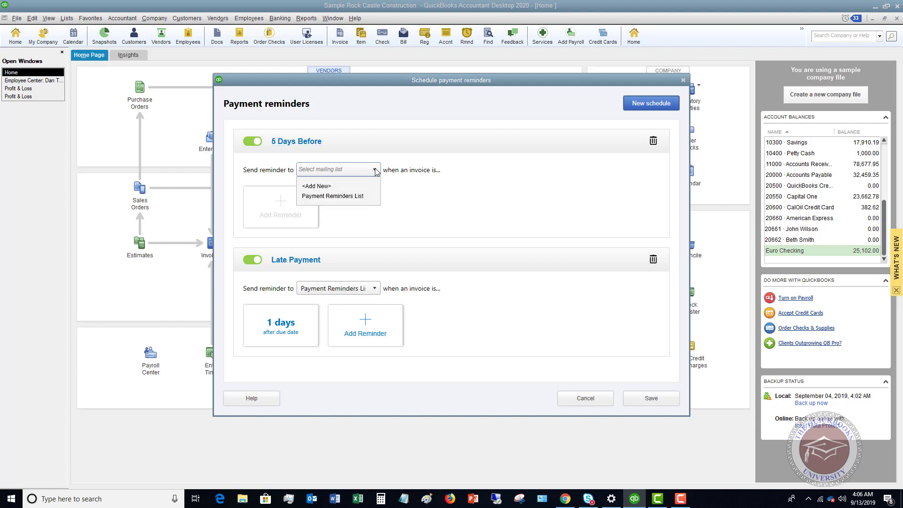
Send 5 Days Before to Payment Reminders List with a reminder 5 days before due date.
click(327, 196)
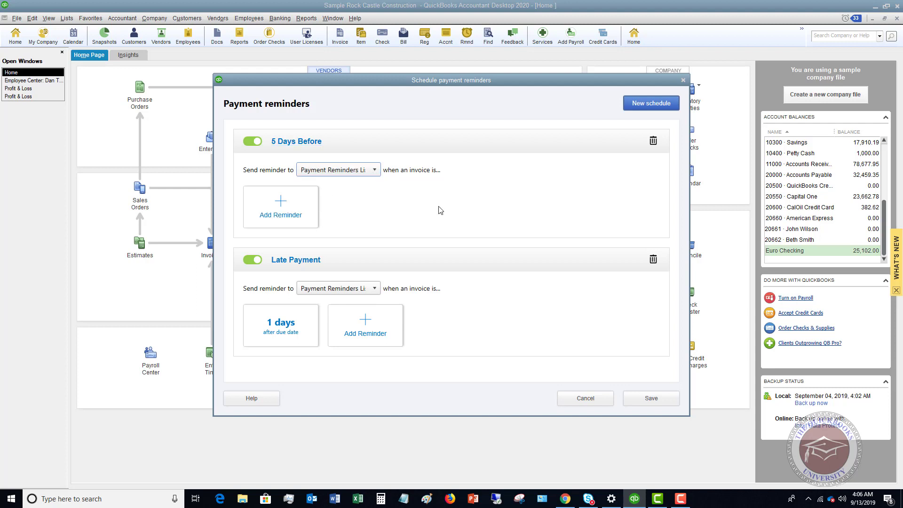
click(281, 204)
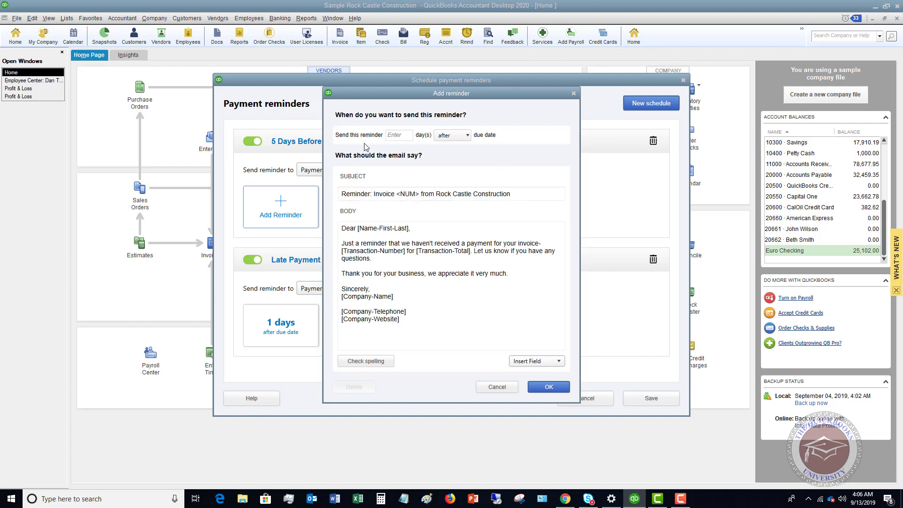
click(398, 136)
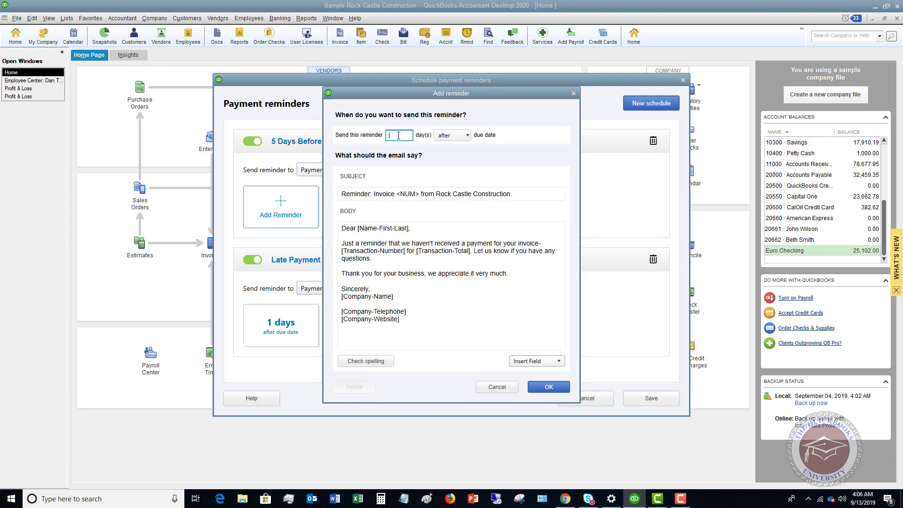
text(5)
click(467, 136)
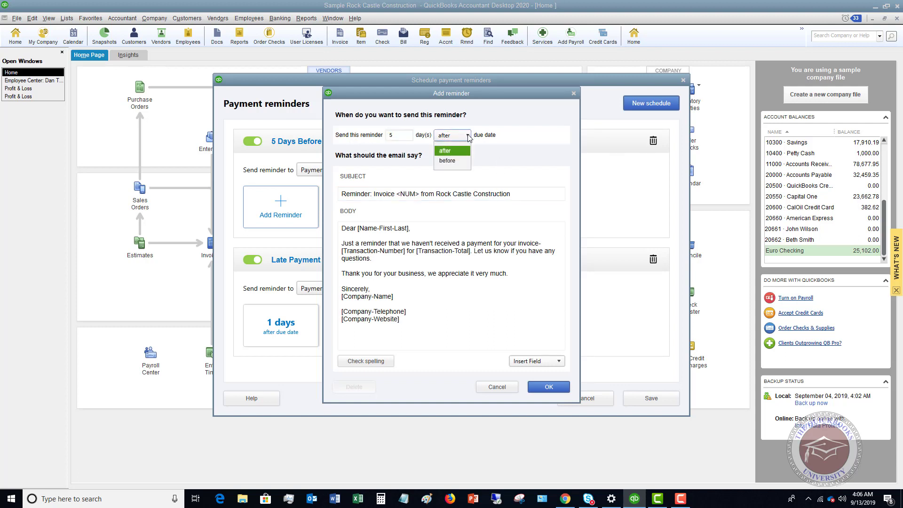
click(450, 161)
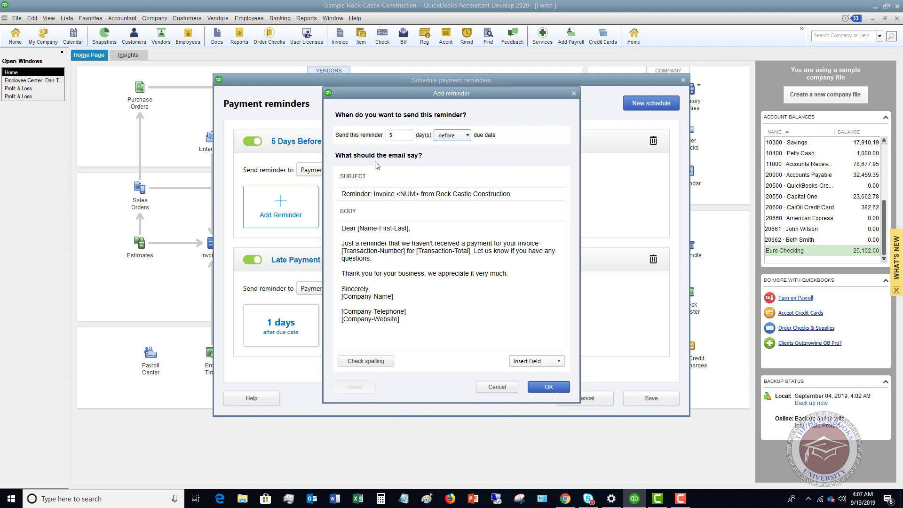
click(449, 197)
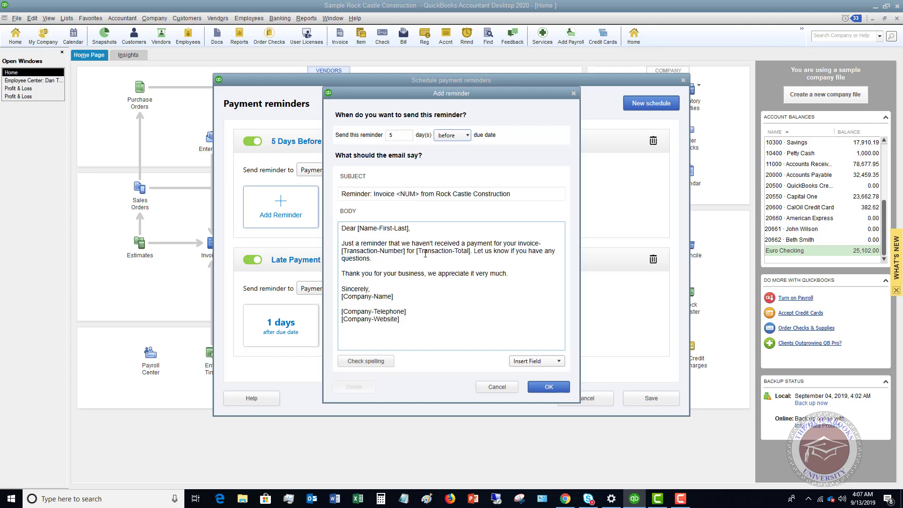
click(550, 386)
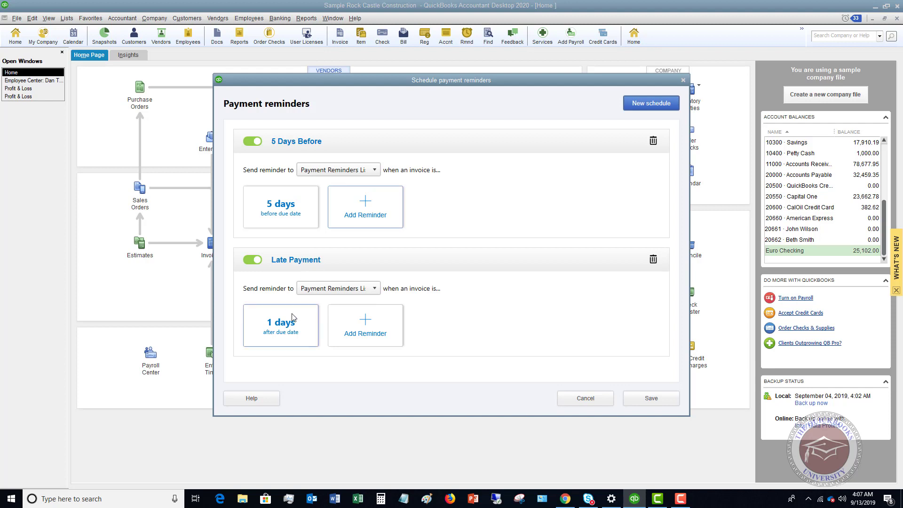
Add a reminder 5 days after the due date to Late Payment.
click(368, 320)
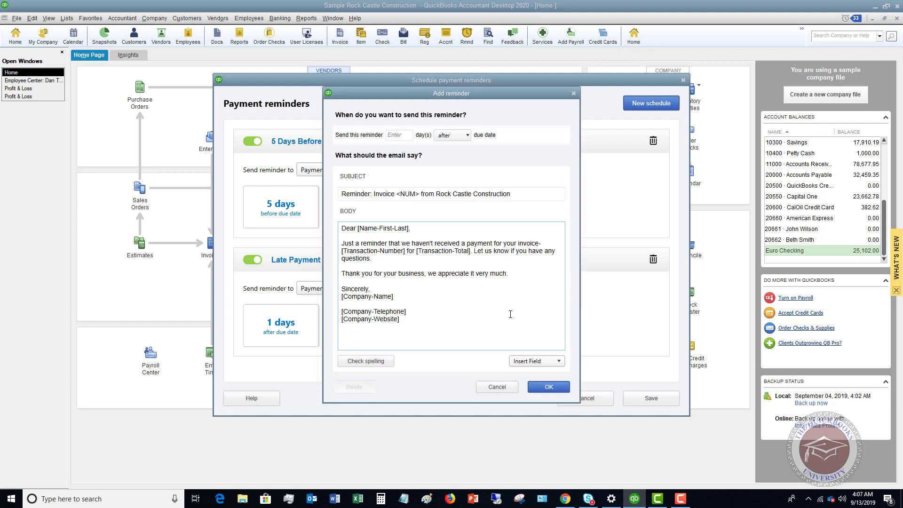
click(399, 136)
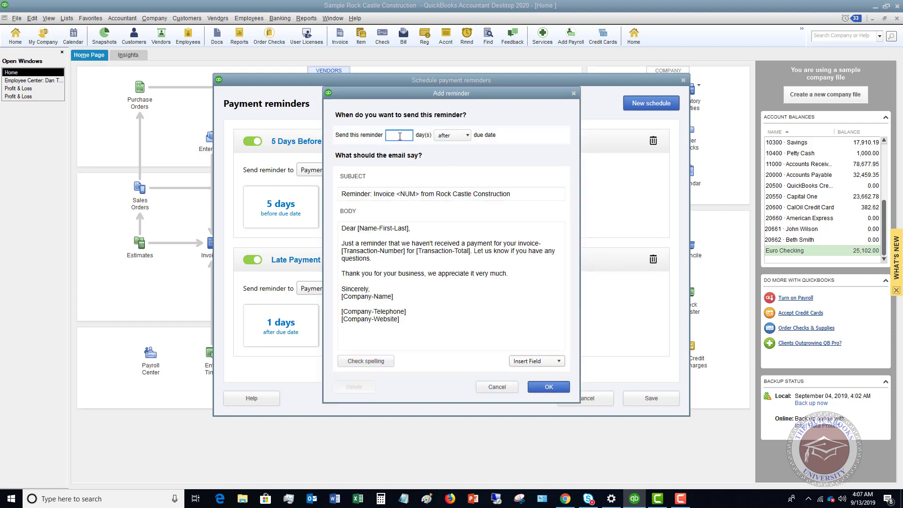
text(5)
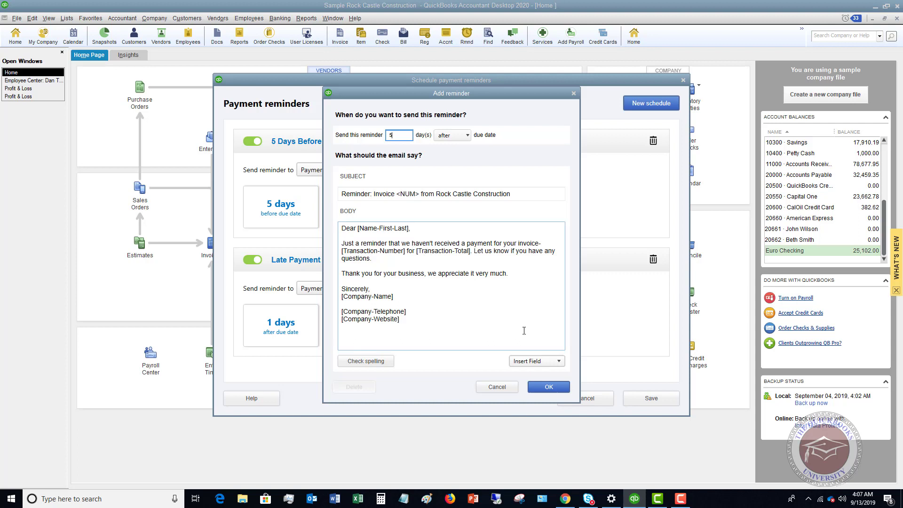
click(549, 389)
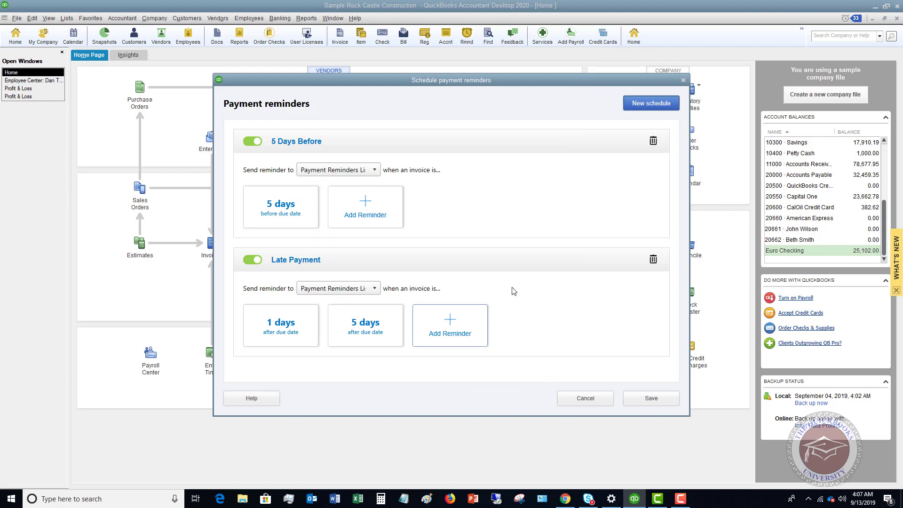
Add a 2-days-before-due reminder to 5 Days Before and save both schedules.
click(452, 323)
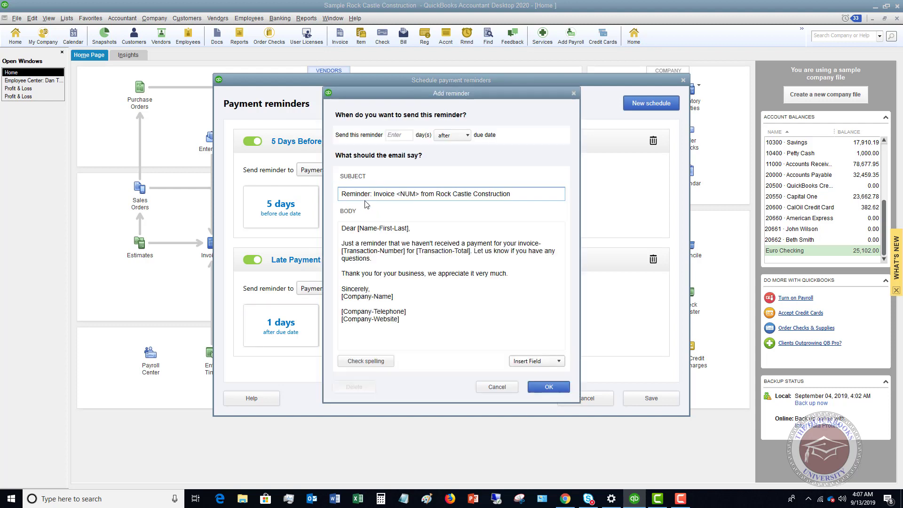
click(396, 133)
text(2)
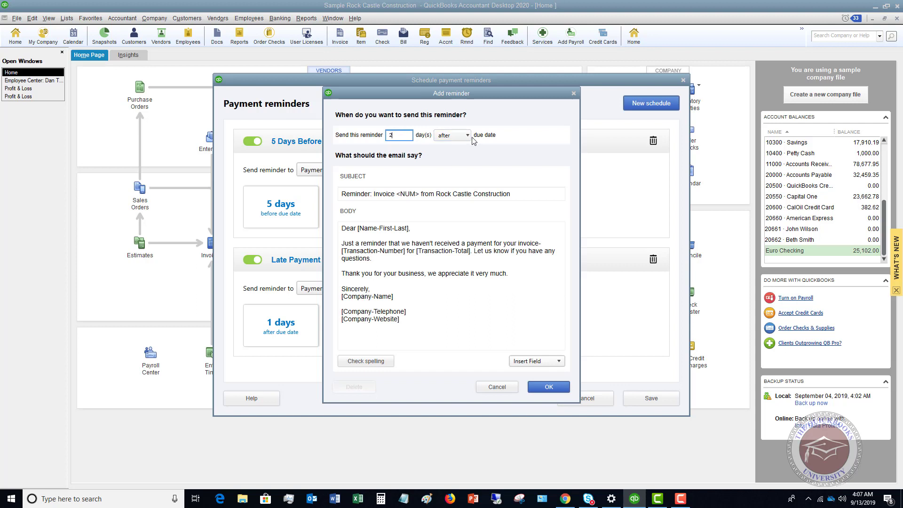
click(451, 135)
click(446, 161)
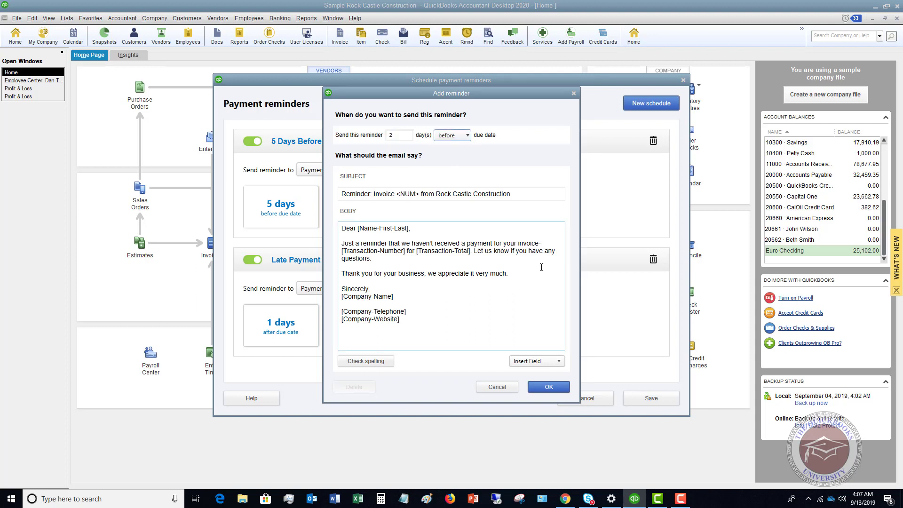
click(548, 387)
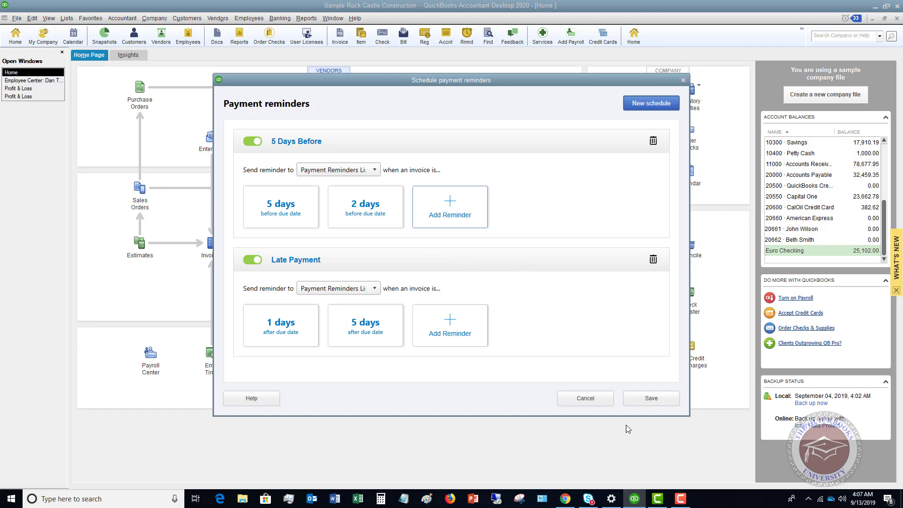
click(654, 400)
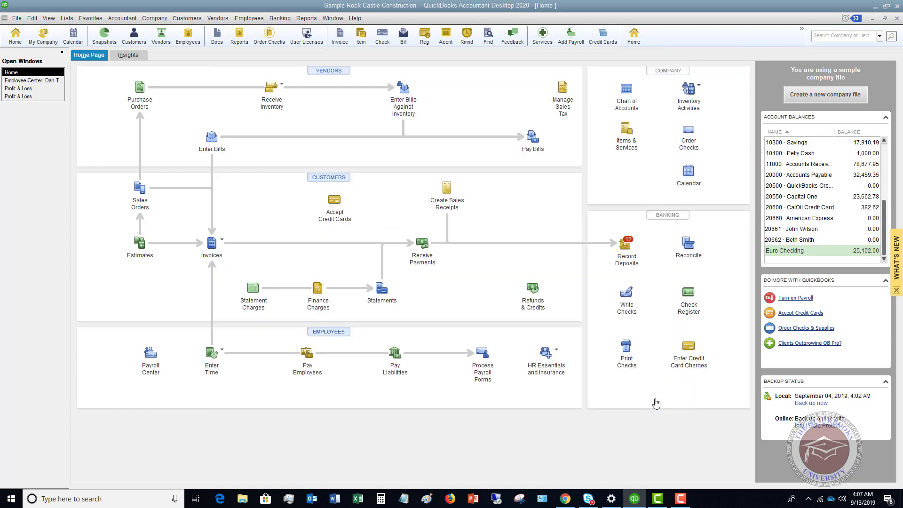
click(200, 19)
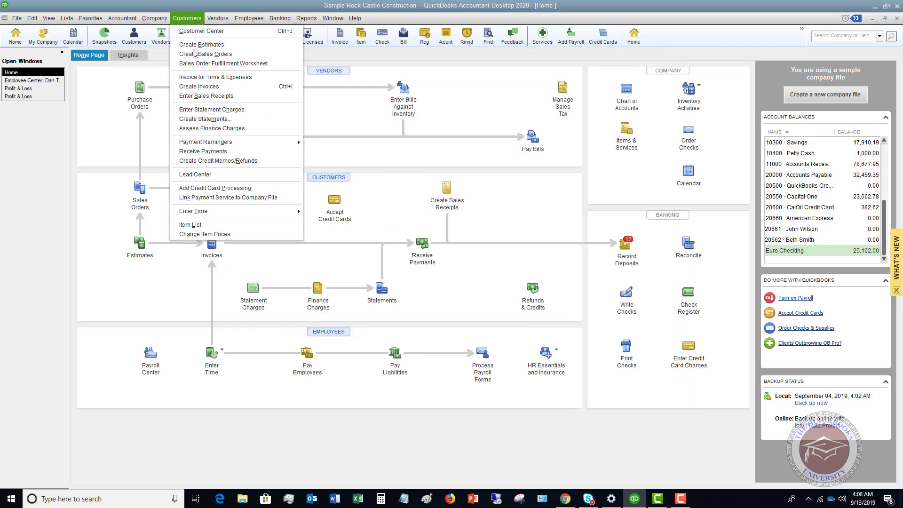
mouse_move(214, 143)
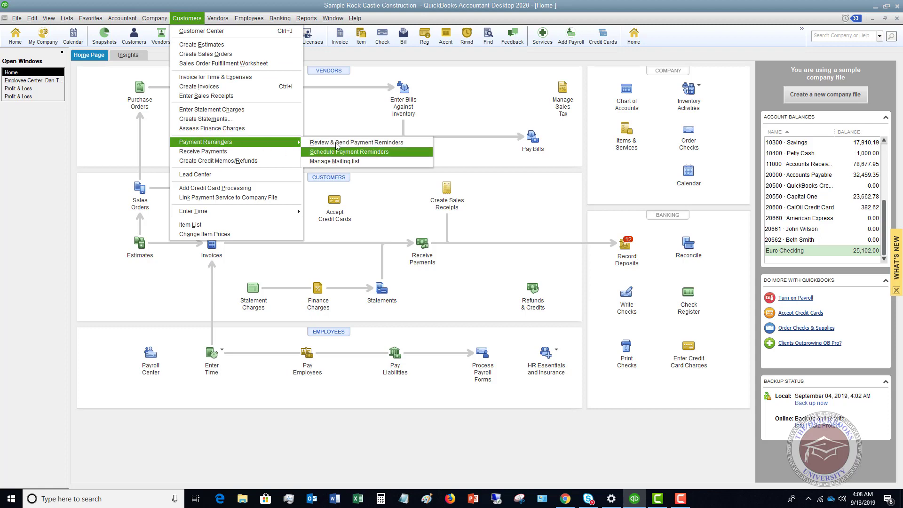
click(351, 143)
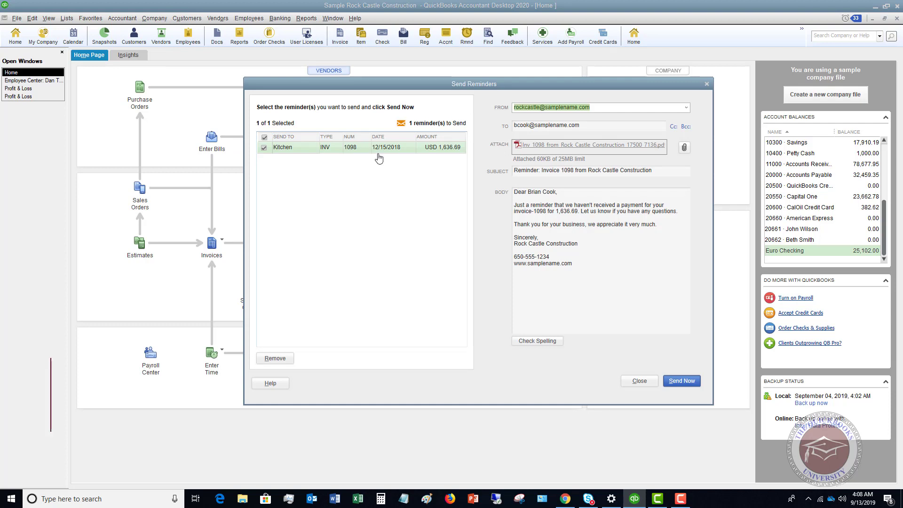
click(639, 383)
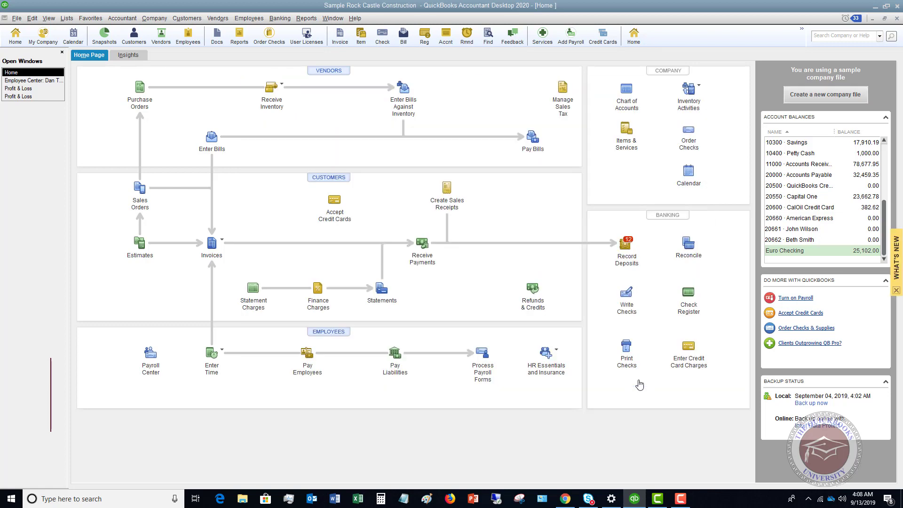
Reopen Schedule Payment Reminders from the Customers menu to review both saved schedules.
click(189, 18)
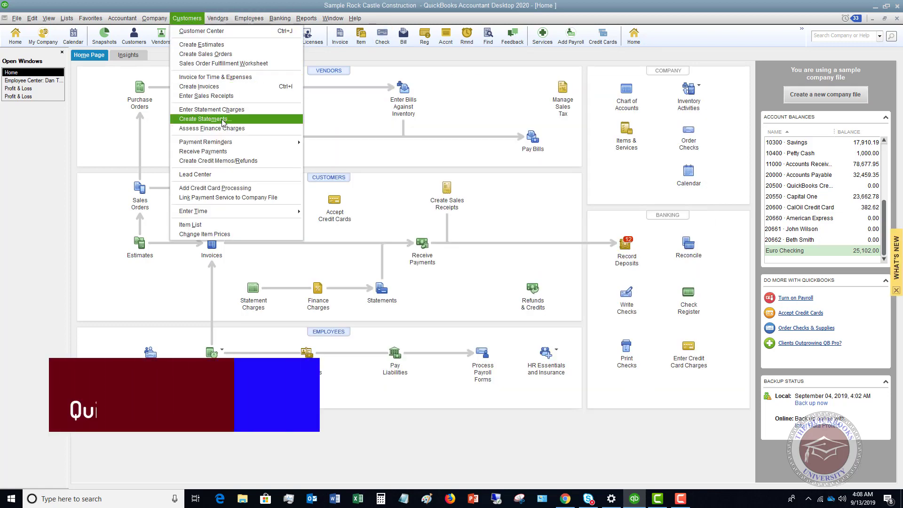
mouse_move(232, 144)
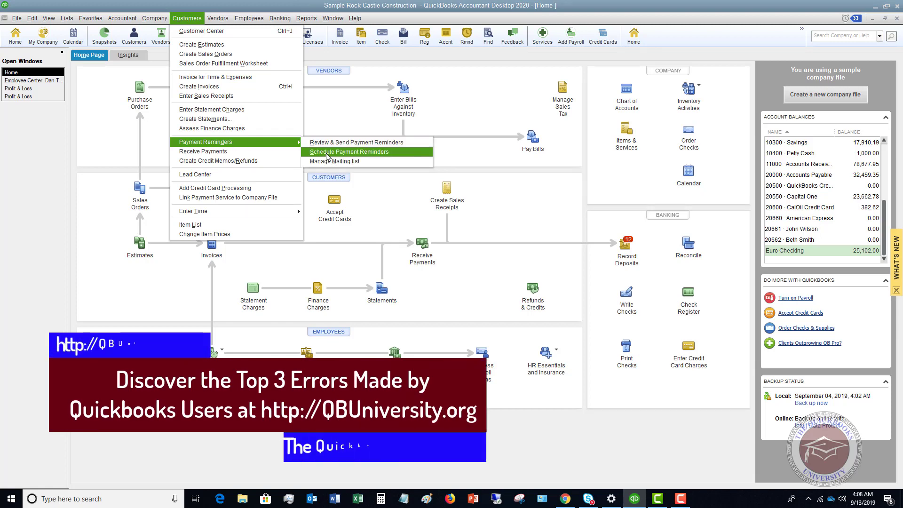
click(332, 152)
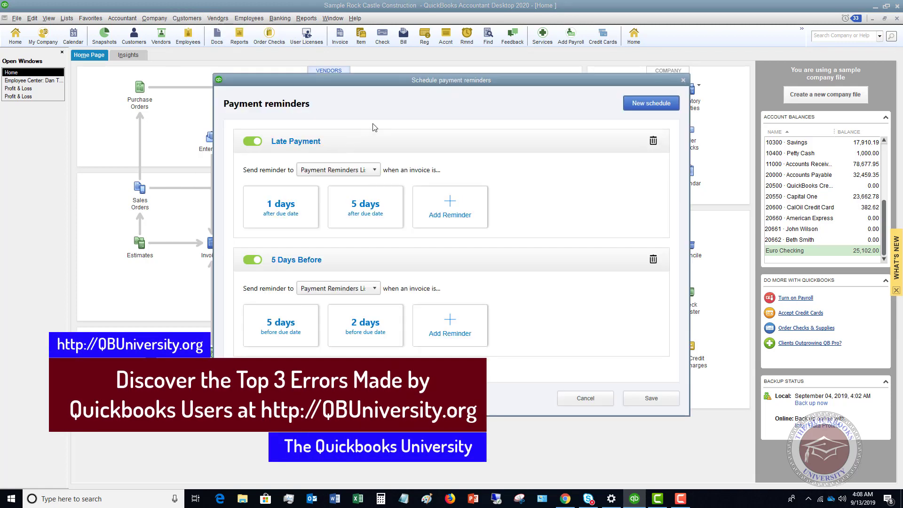